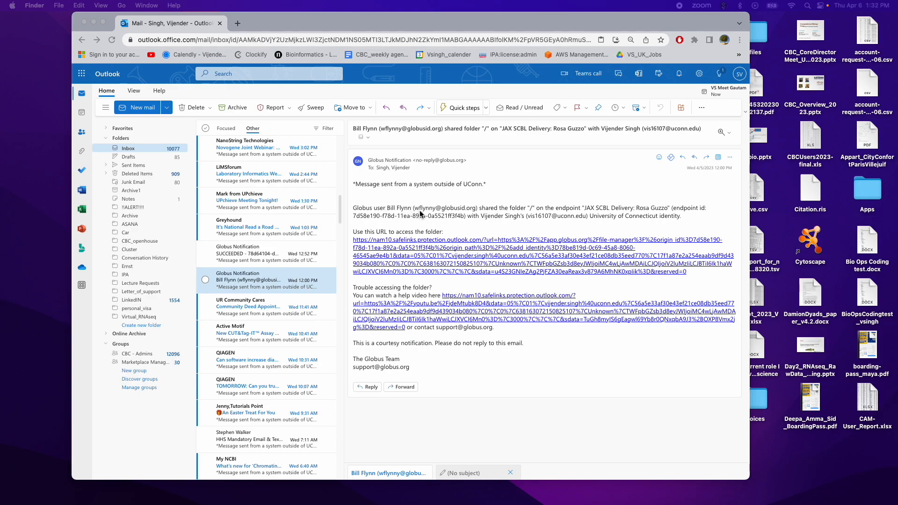
Step: Open the e-mail's shared-folder link in an incognito window and continue the Globus login with University of Connecticut as the organization
right_click(437, 251)
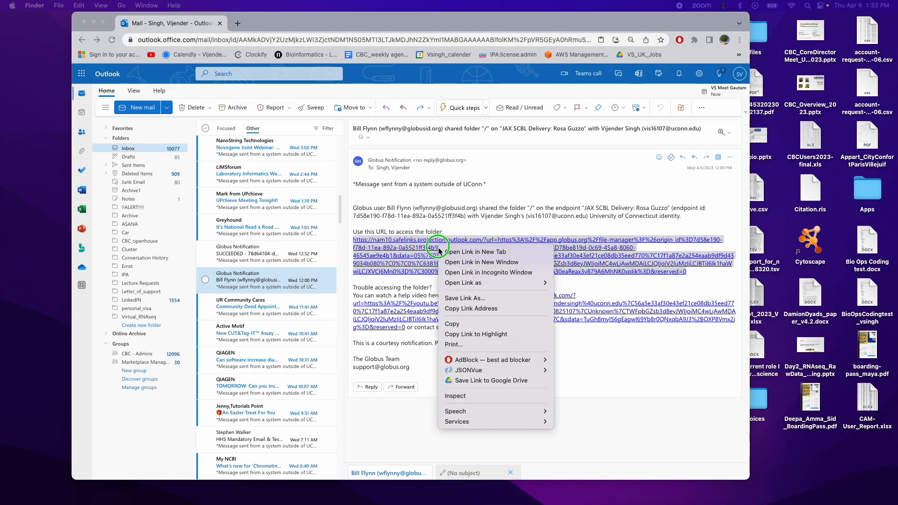
click(500, 277)
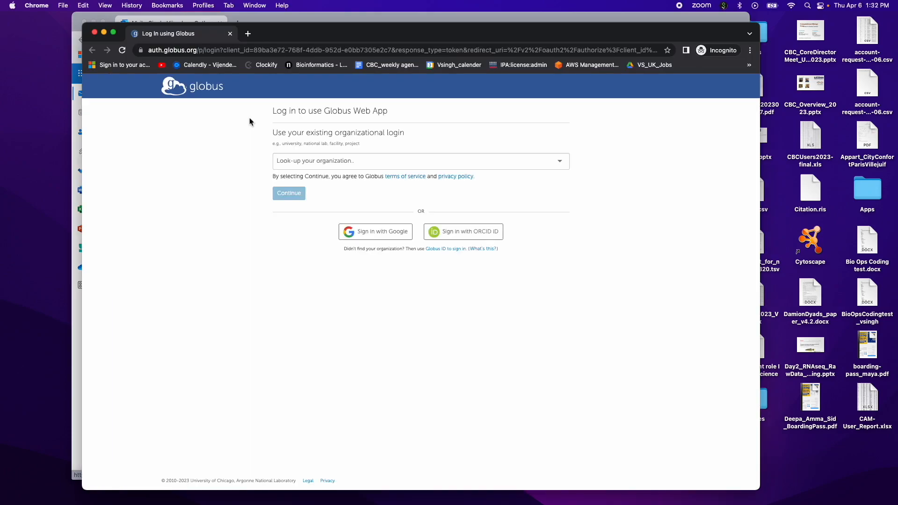
click(362, 161)
click(362, 161)
click(361, 160)
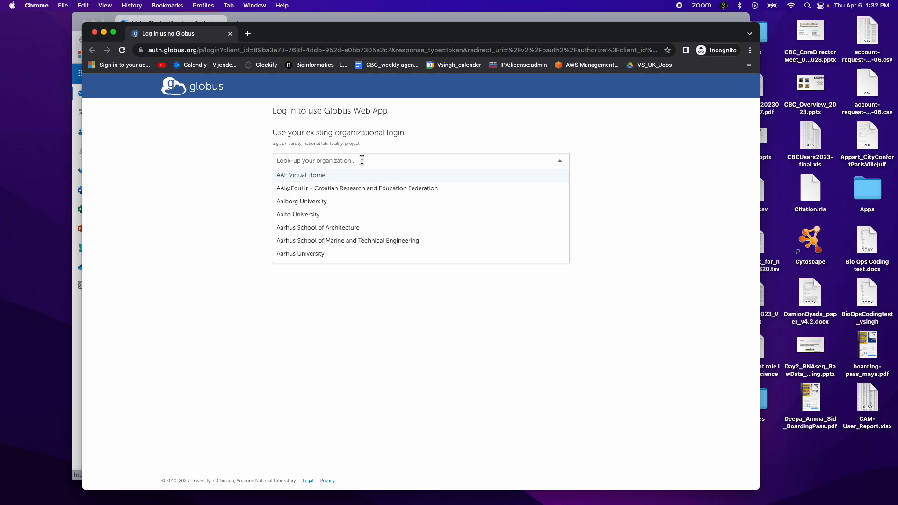
text(university of Connecticut)
key(Return)
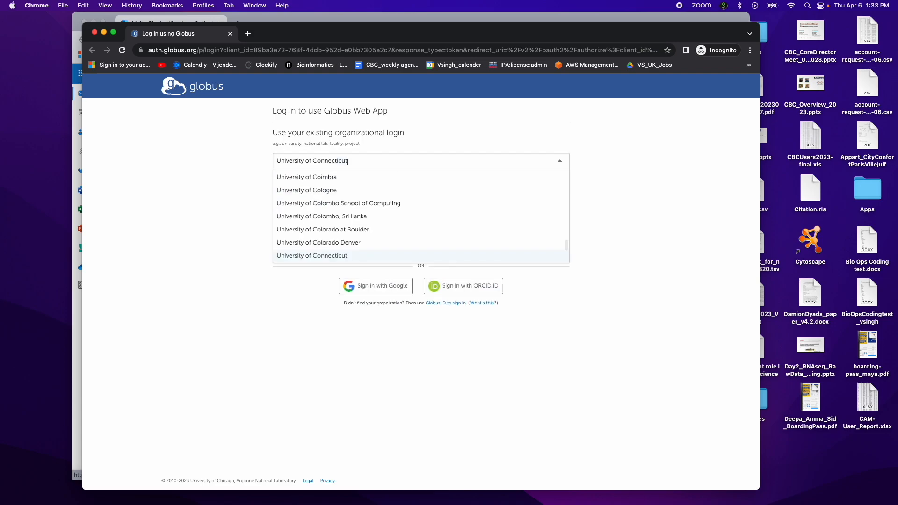
click(339, 166)
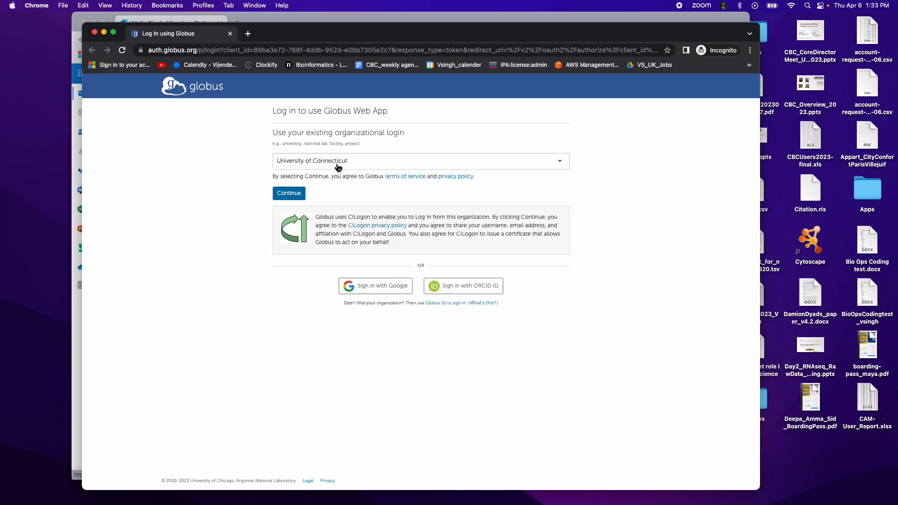
click(287, 195)
Step: Sign in to NetID Single Sign On with the saved NetID and password, and trust this browser
click(399, 159)
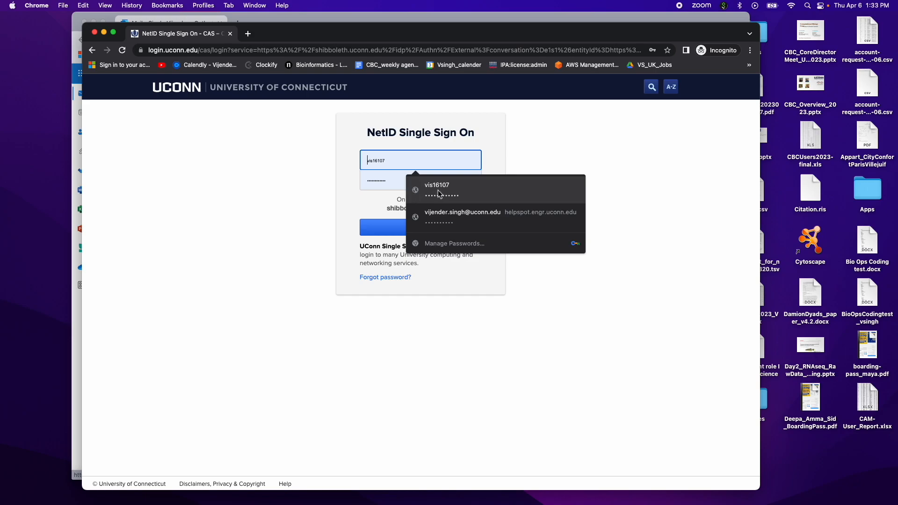
click(440, 194)
click(428, 231)
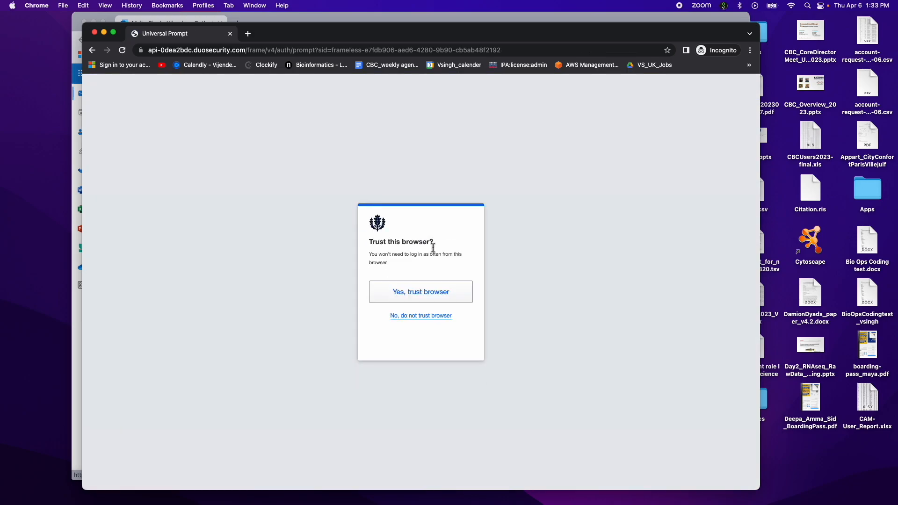
click(425, 292)
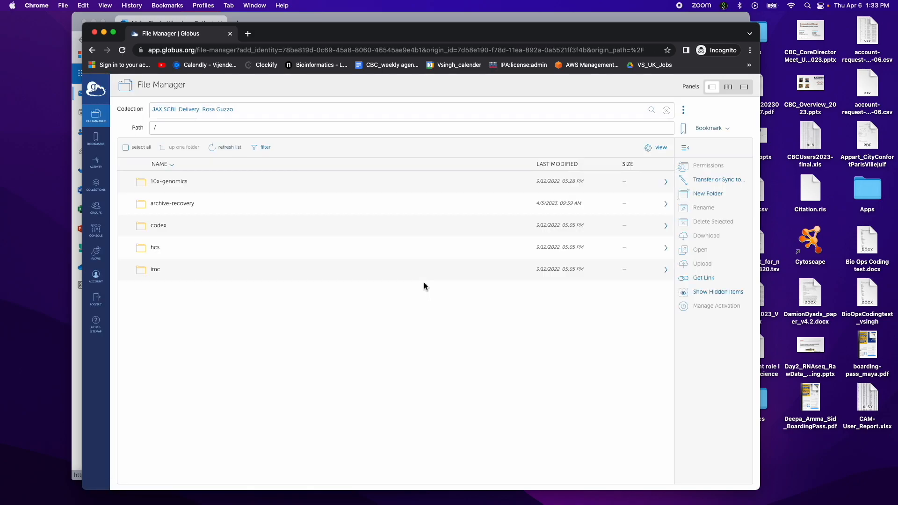
Step: Enlarge the window, show two file panels, and search for "uchc" to set the second collection to UCHC Globus Server
click(113, 35)
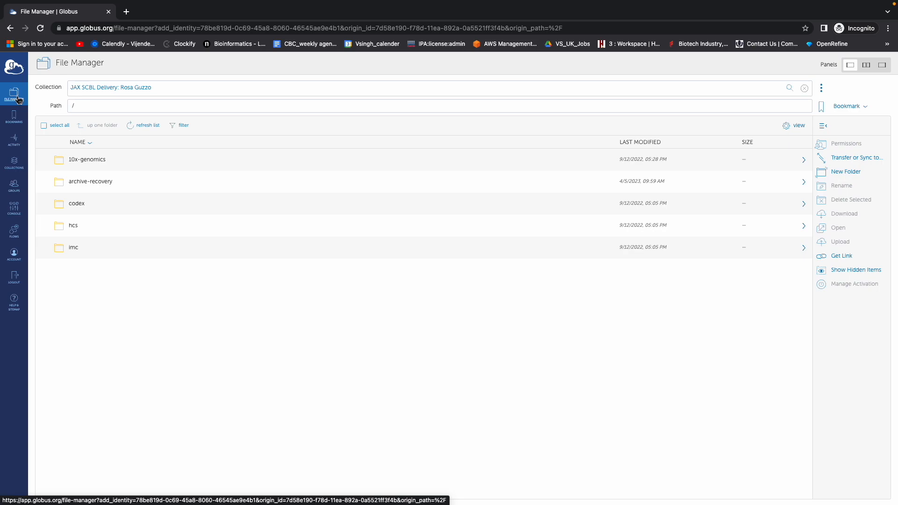
click(867, 66)
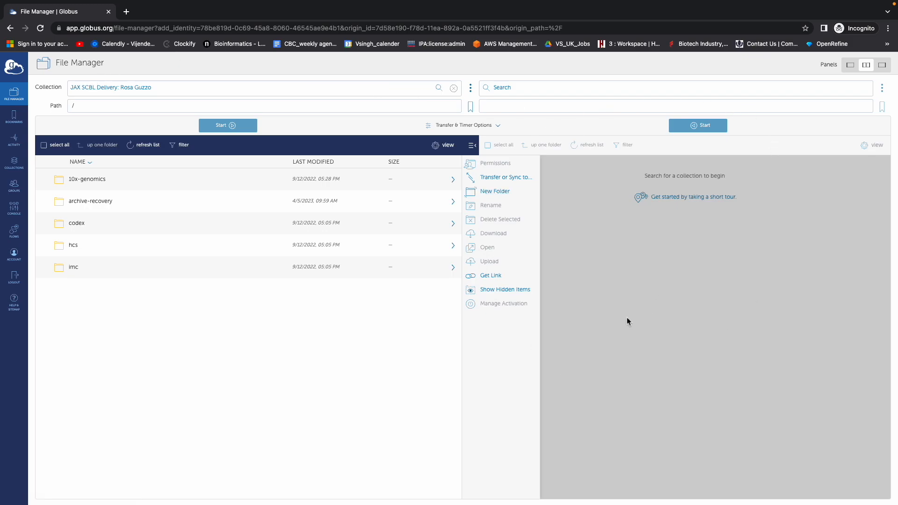
click(522, 93)
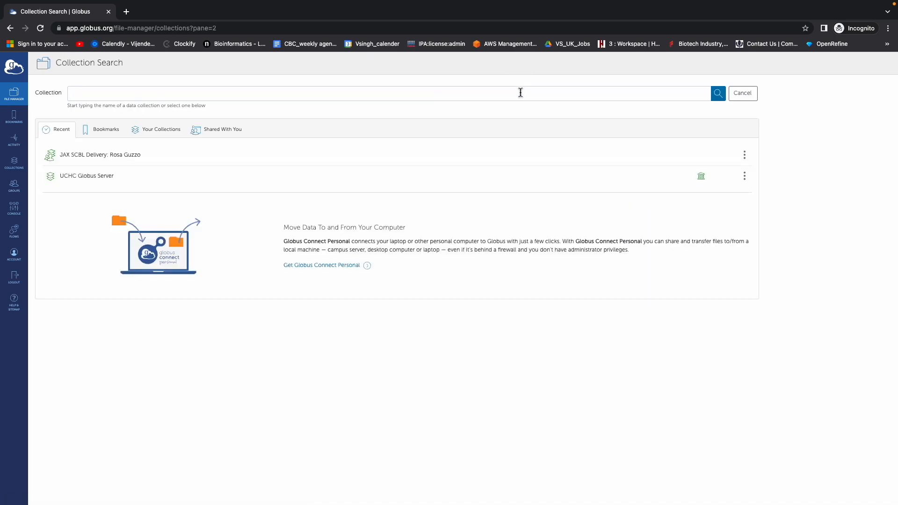
click(521, 93)
text(uchc)
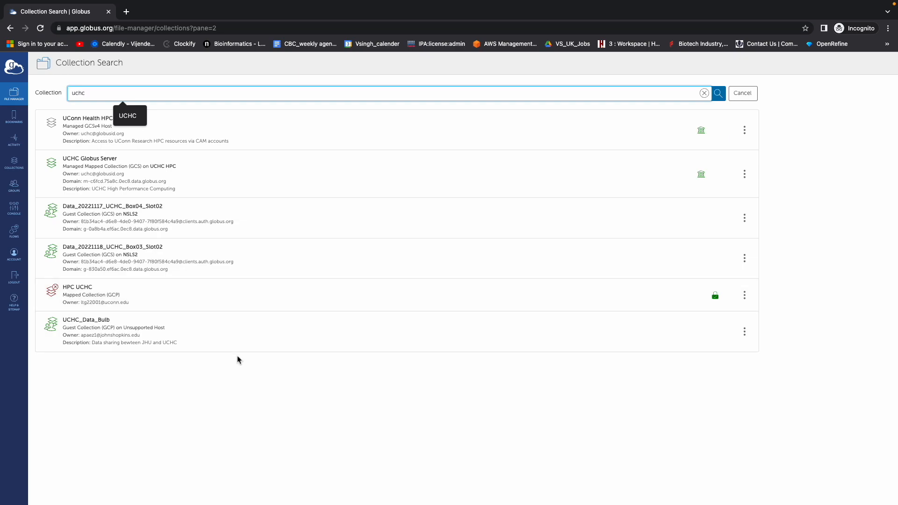
click(98, 161)
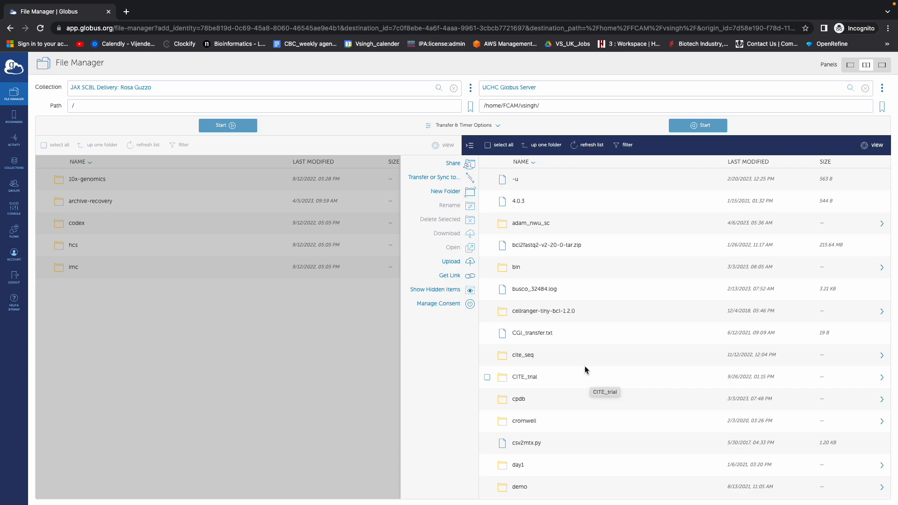
Step: Browse the UCHC Globus Server collection from the root path / to the account owner's lab folder inside /globus/labs/
drag(544, 106, 482, 106)
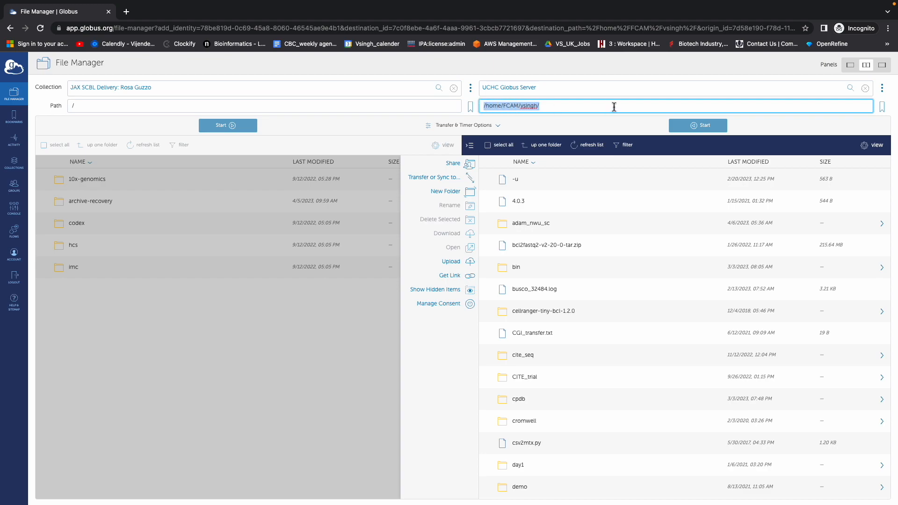
text(/)
key(Return)
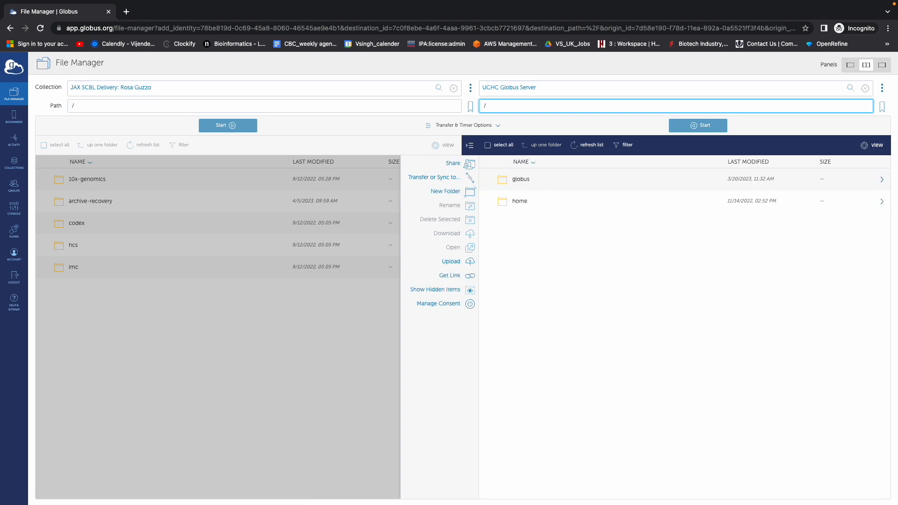
double_click(519, 178)
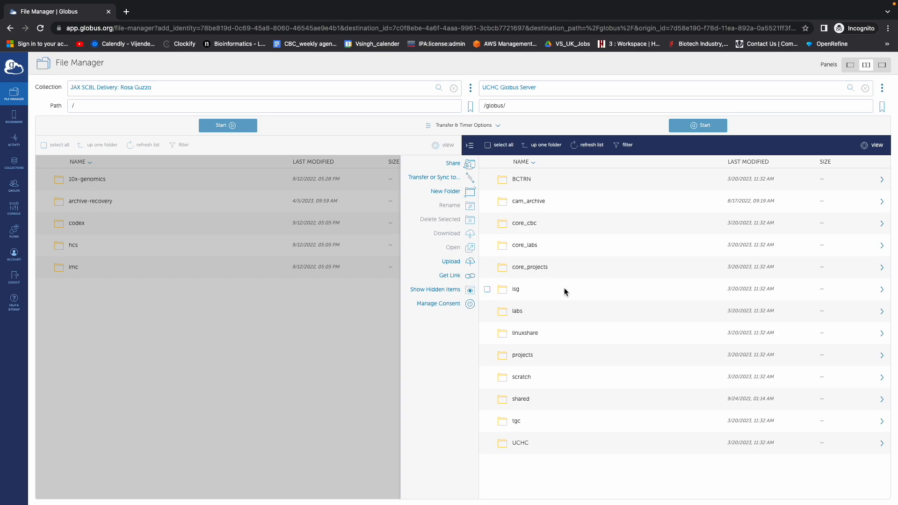
double_click(518, 311)
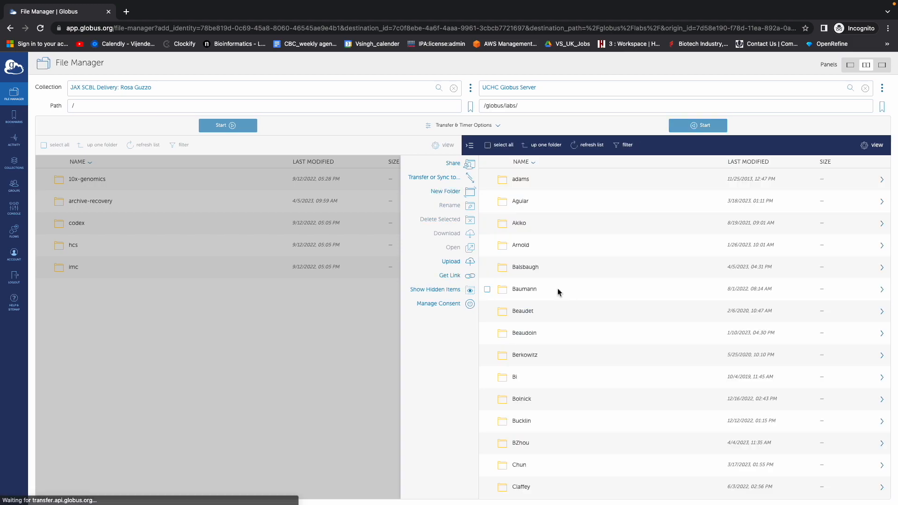
scroll(532, 302, down, 3)
scroll(532, 303, down, 15)
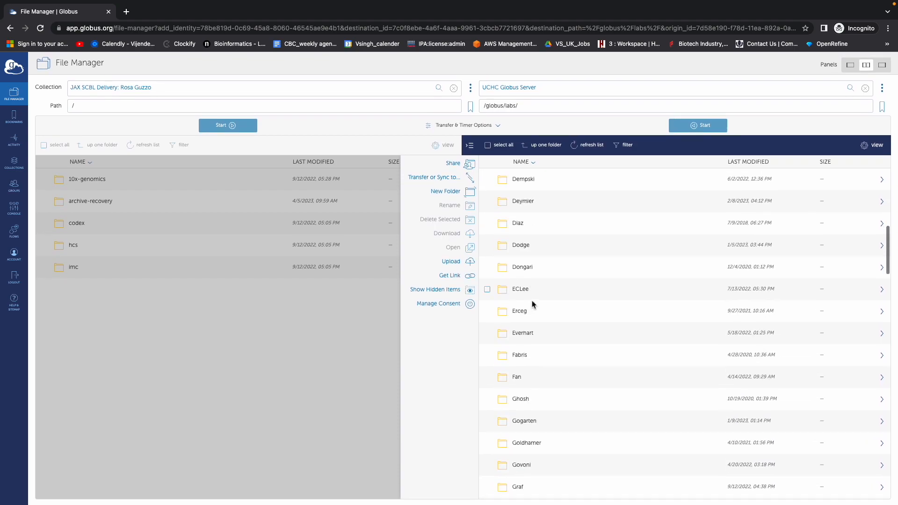
scroll(531, 302, down, 10)
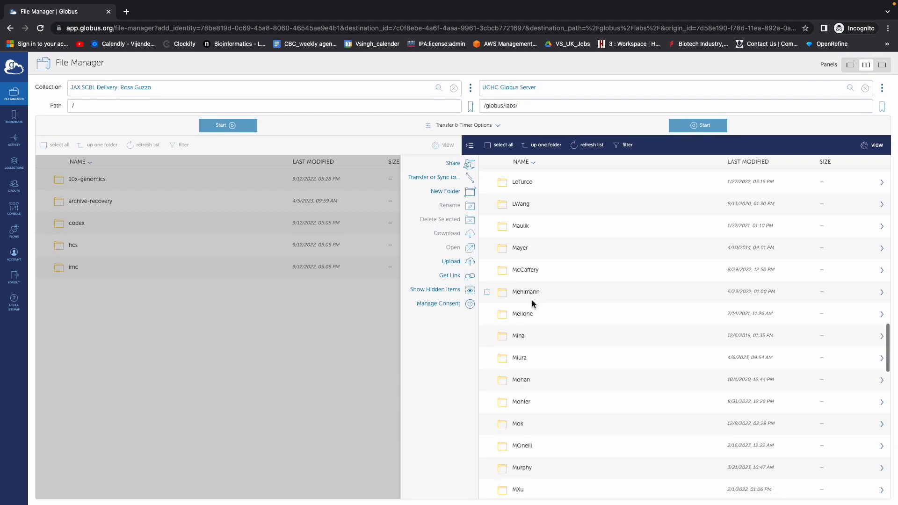
double_click(532, 299)
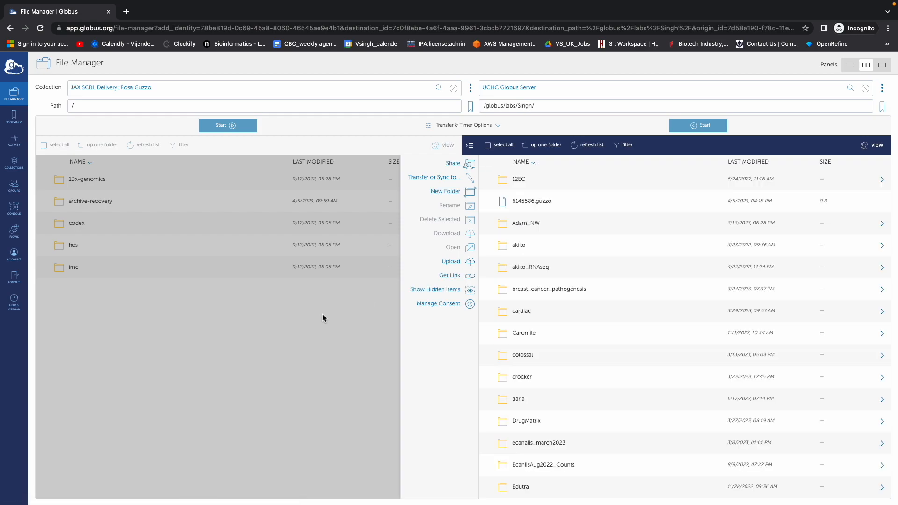
Step: Select the 10x-genomics folder in the JAX SCBL Delivery collection and start its transfer to the UCHC Globus Server
click(214, 366)
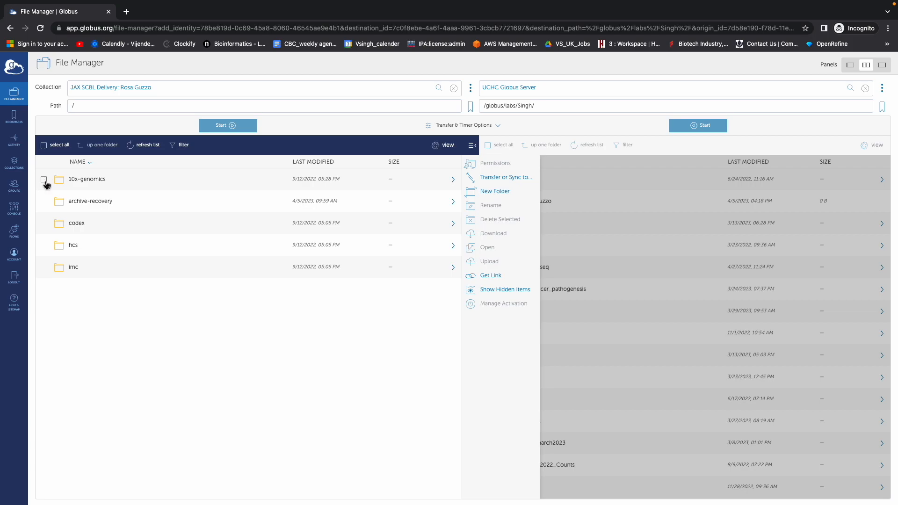
click(44, 179)
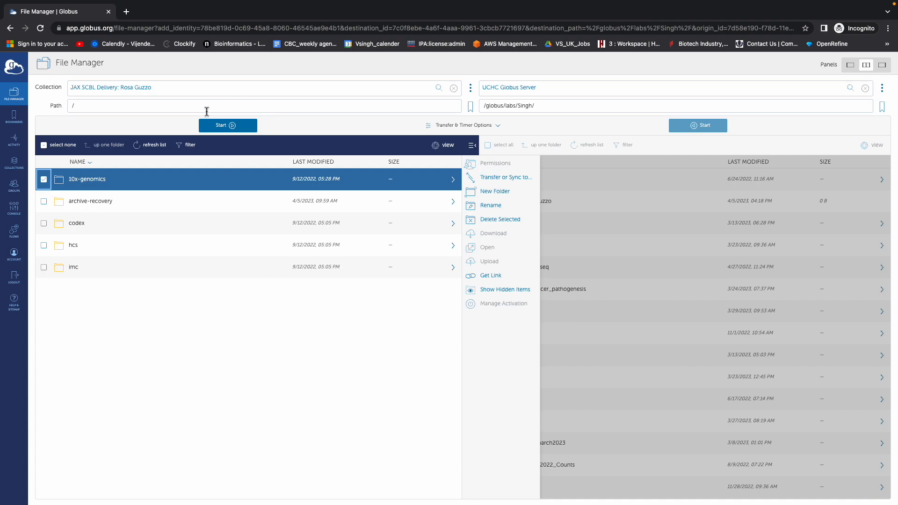
click(234, 126)
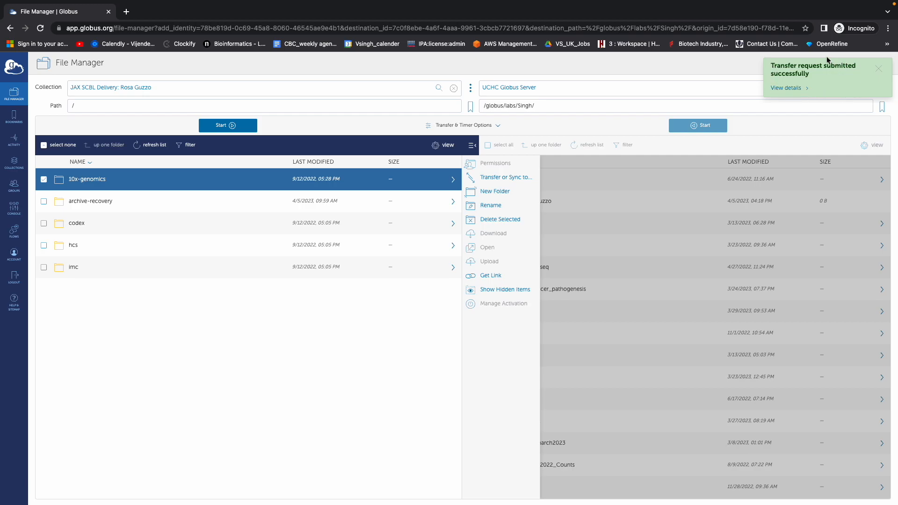
Step: Check the submitted transfer's details and its latest entry in the activity list, and return to the file manager
click(803, 90)
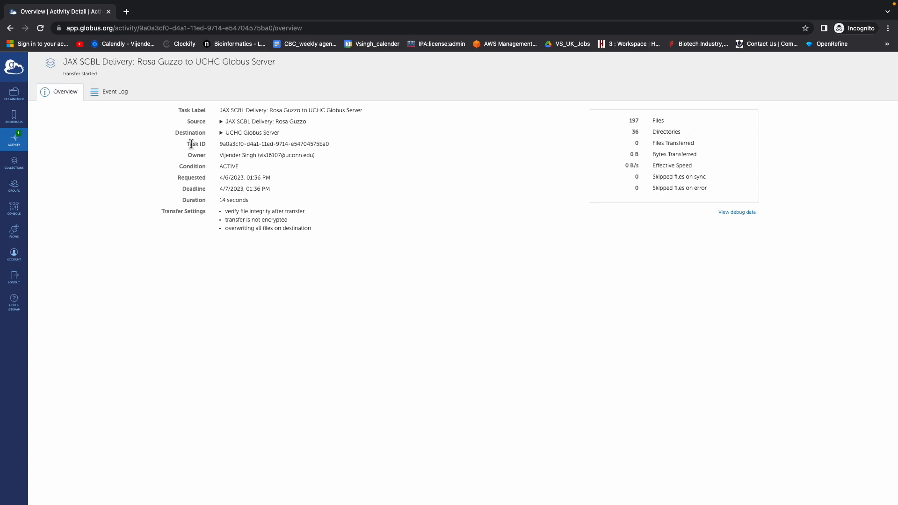
click(14, 93)
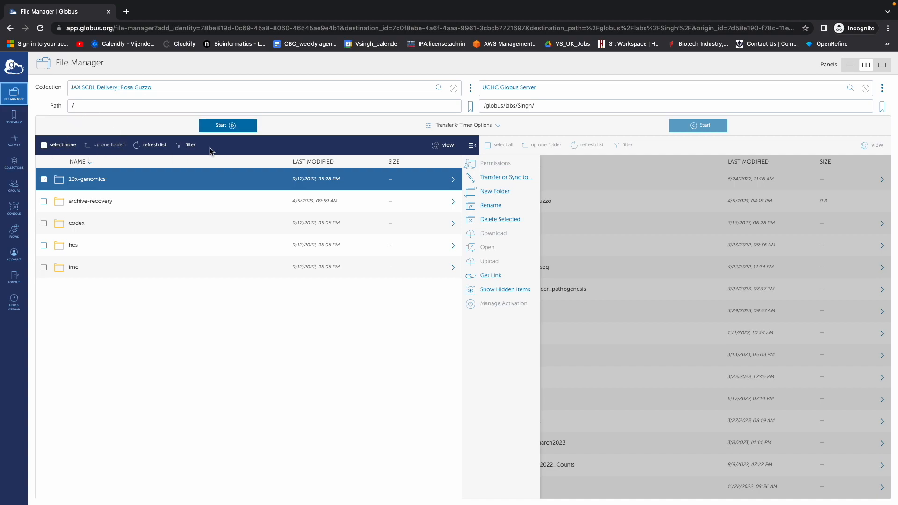
click(15, 141)
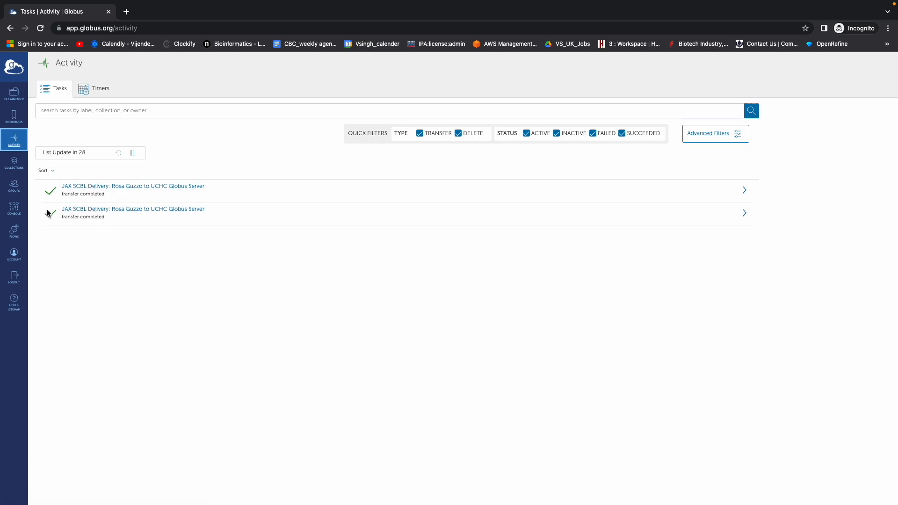
click(108, 187)
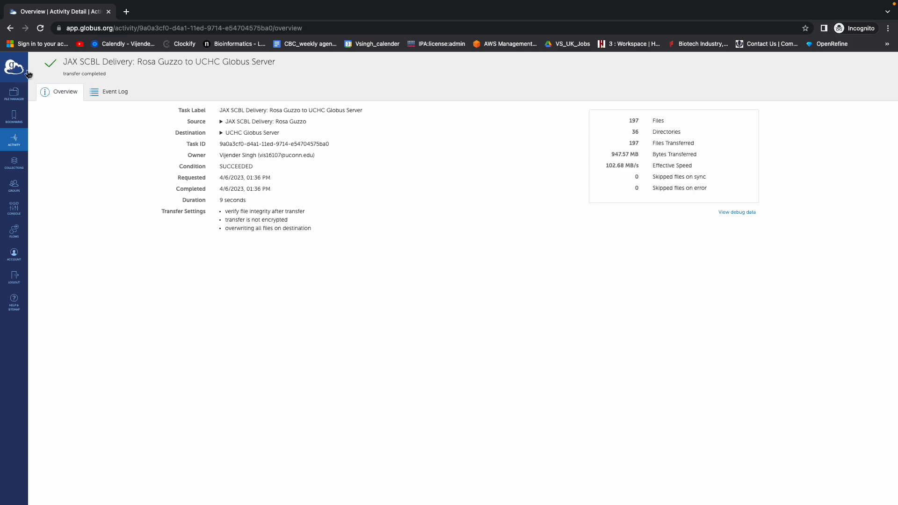
click(20, 101)
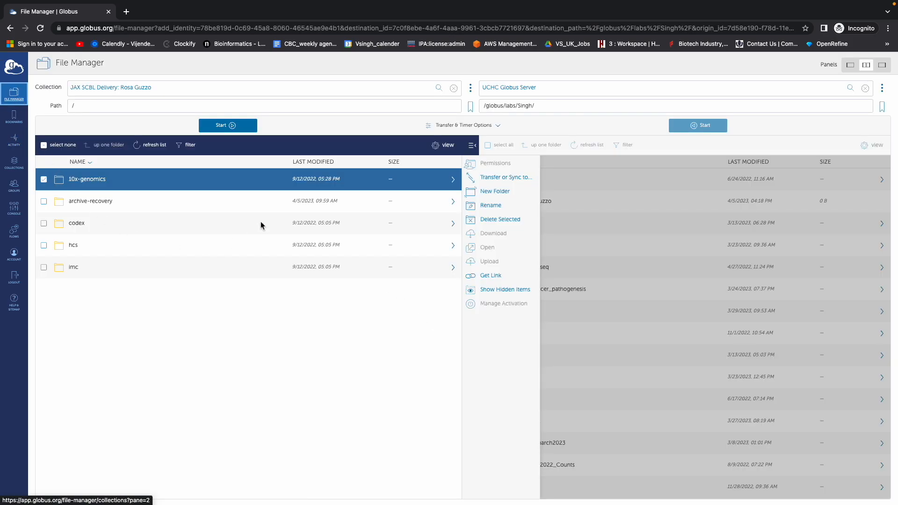